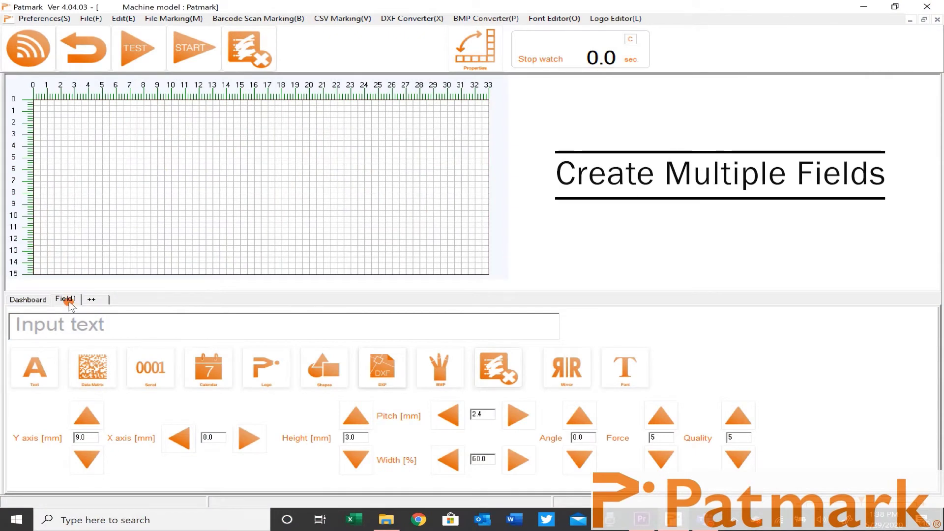
Enter PATMARK as the text of the first field, and add a second field with the text PATMARK-MINI.
left_click(64, 327)
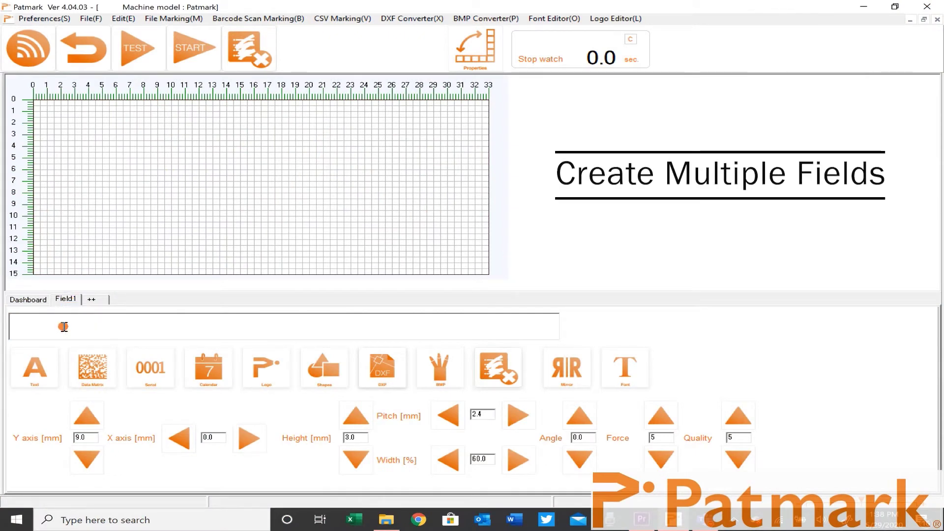
type("PATMARK")
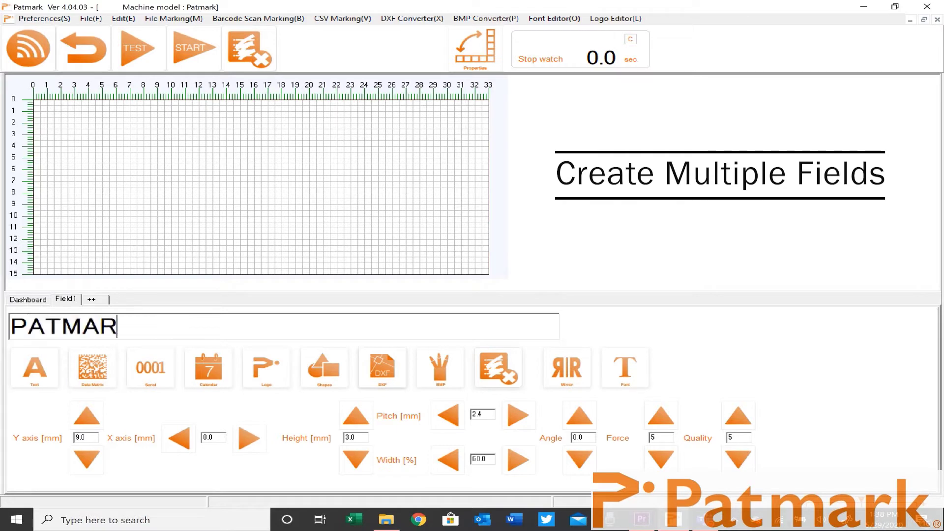
left_click(92, 300)
left_click(78, 327)
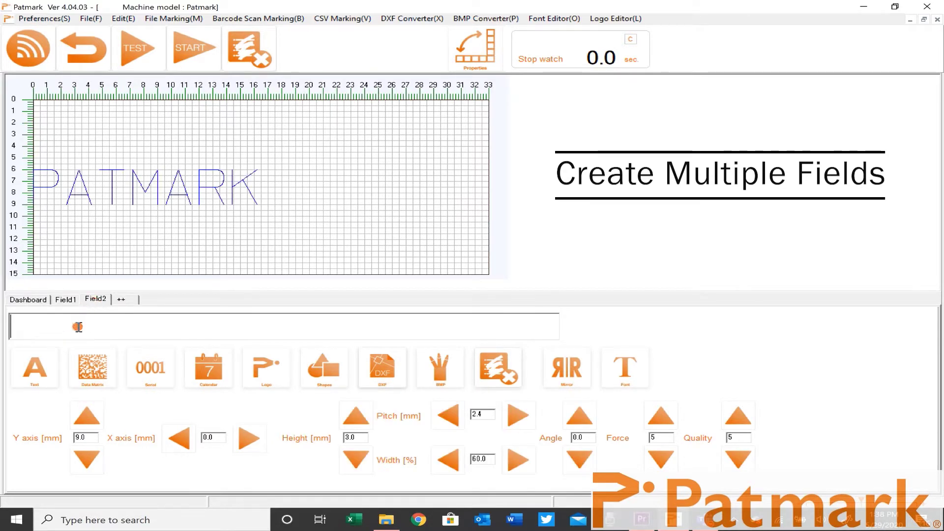
type("PATM")
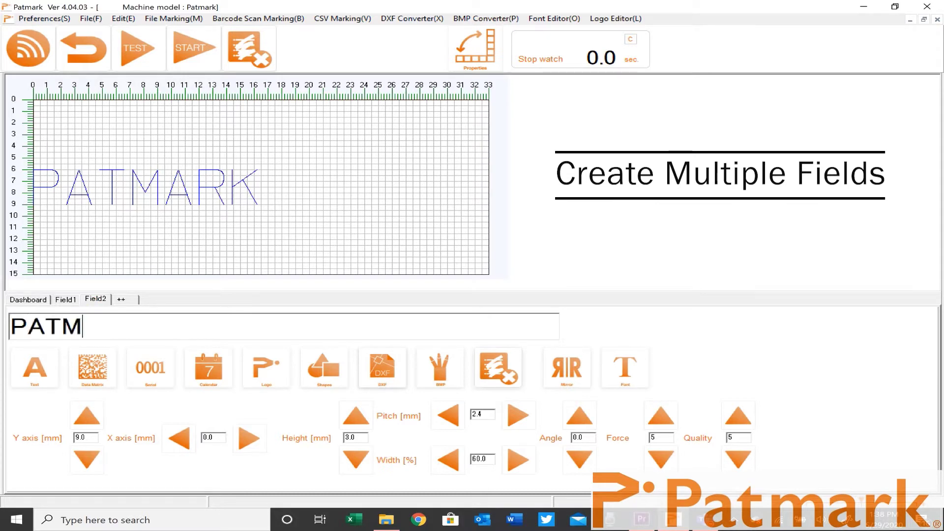
type("ARK-MINI")
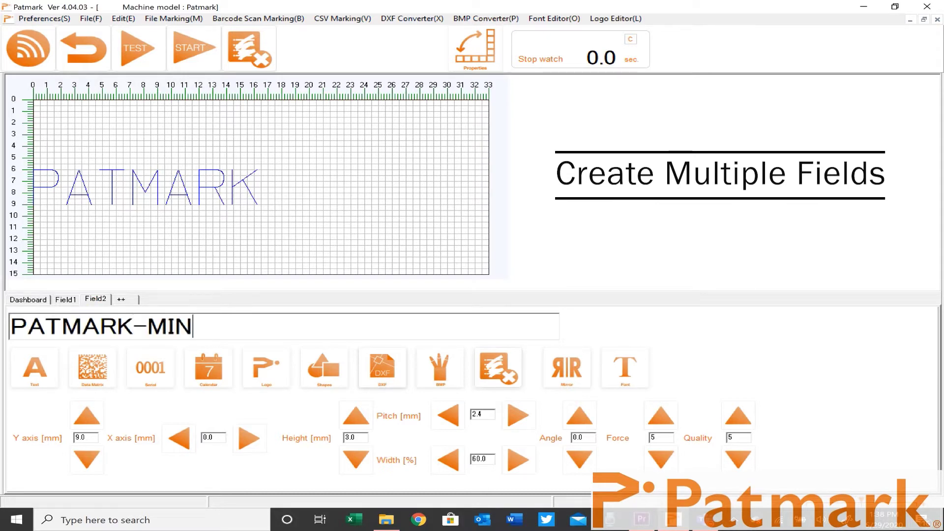
Add a third field containing the stored logo 01.
left_click(126, 300)
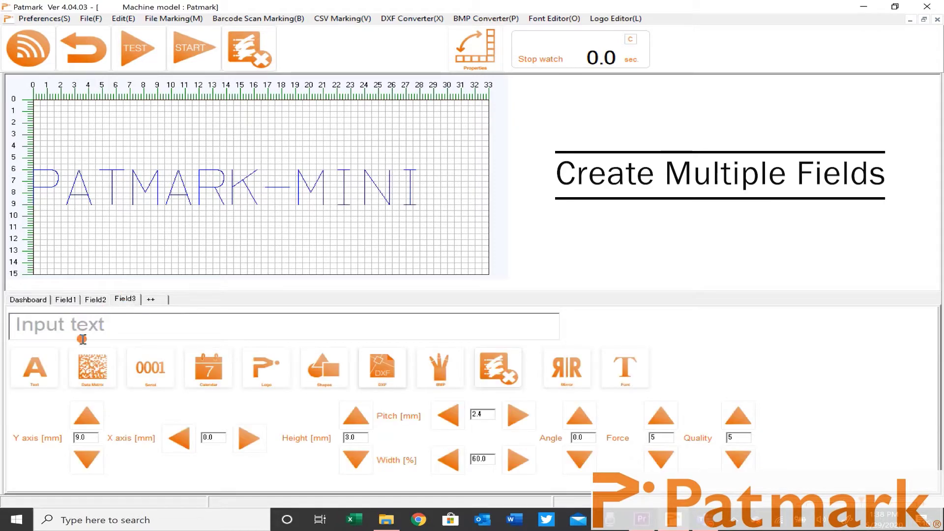
left_click(265, 370)
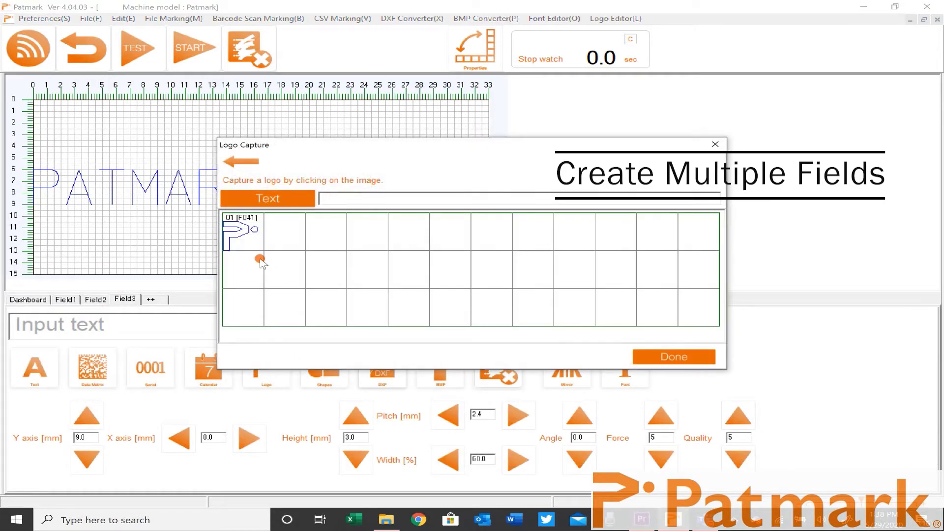
left_click(245, 232)
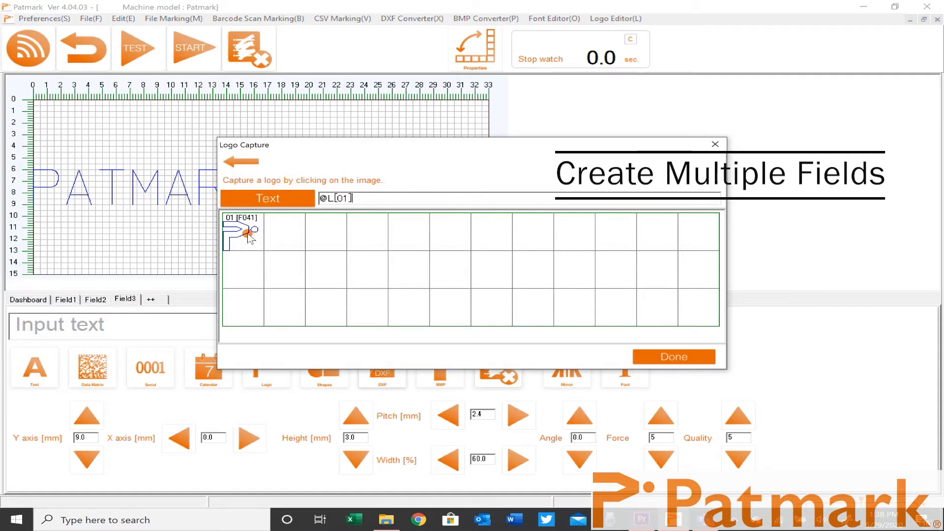
left_click(681, 357)
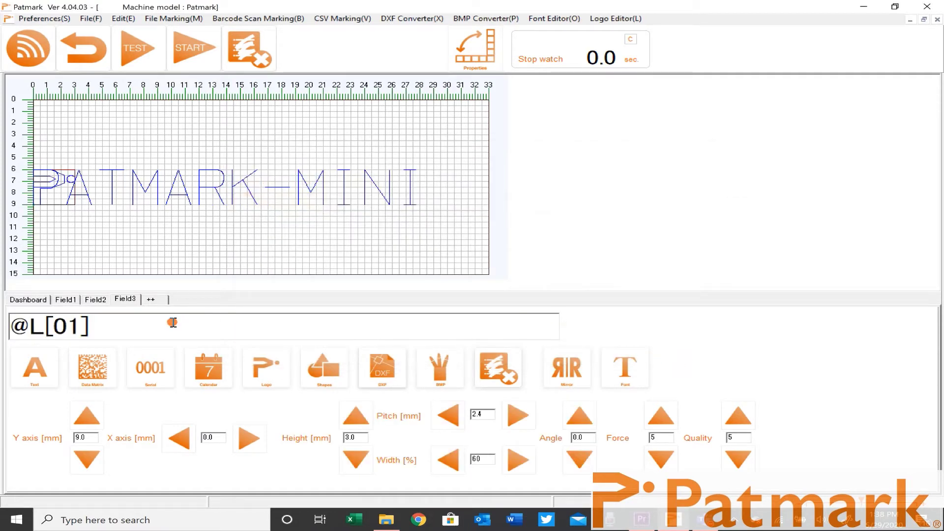
In the dashboard overview, set the X position of all three fields to 3 mm at once.
left_click(33, 299)
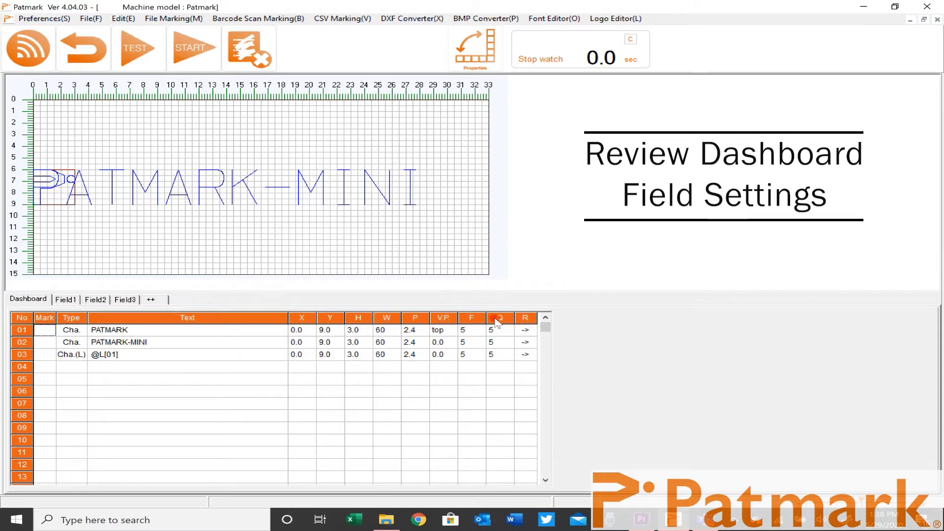
left_click(300, 330)
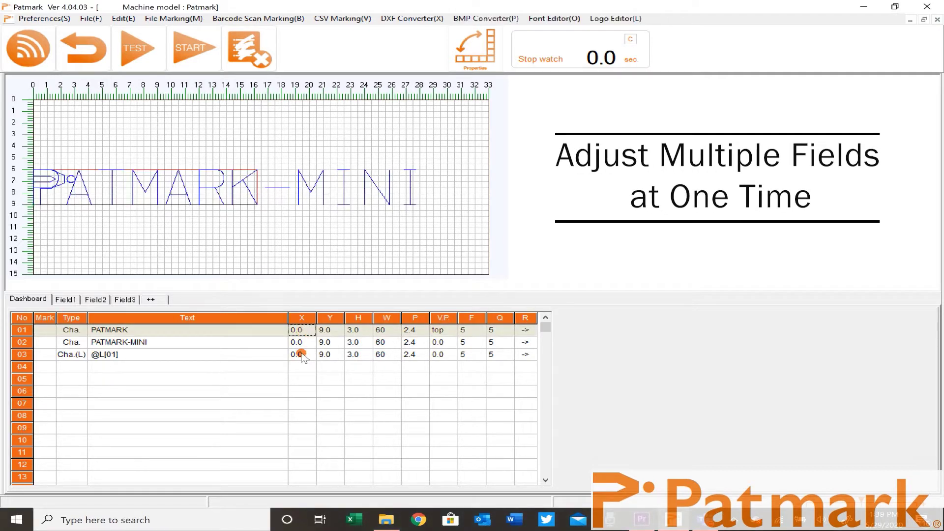
left_click(300, 354, "shift")
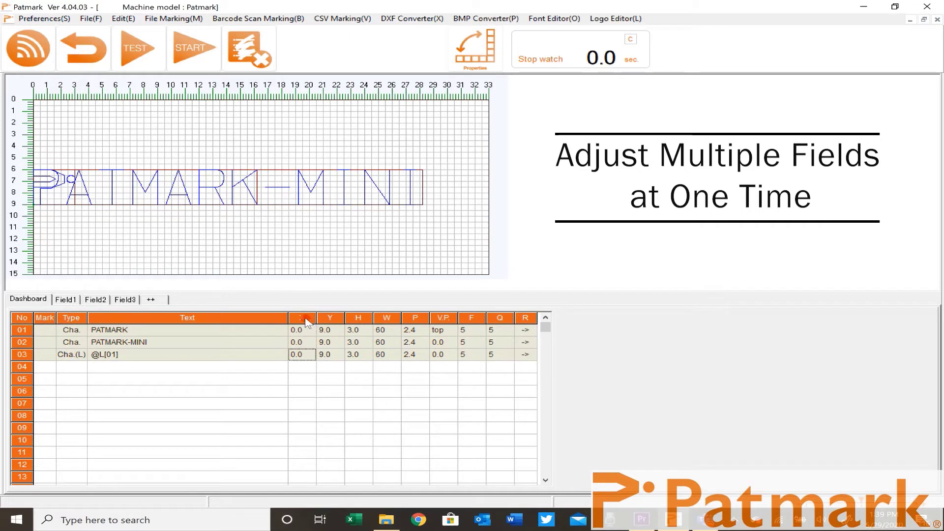
left_click(305, 320)
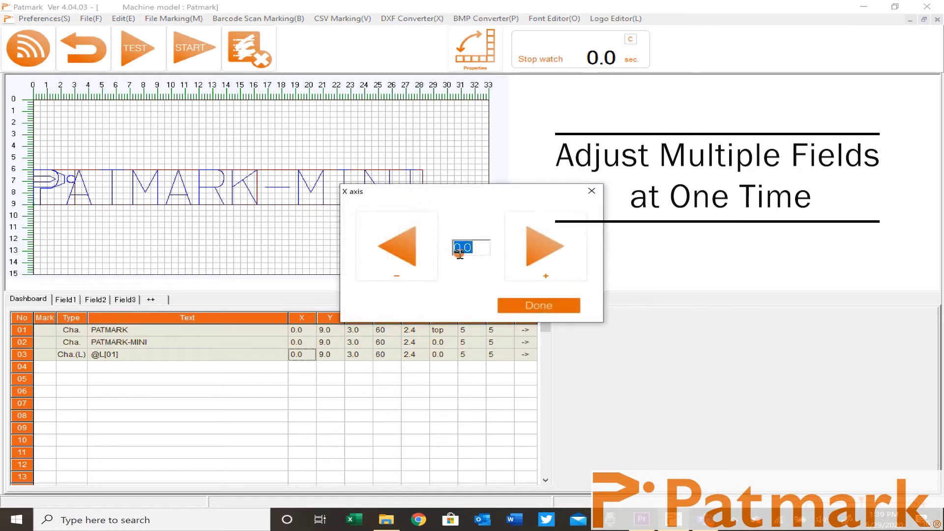
type("3")
key("Return")
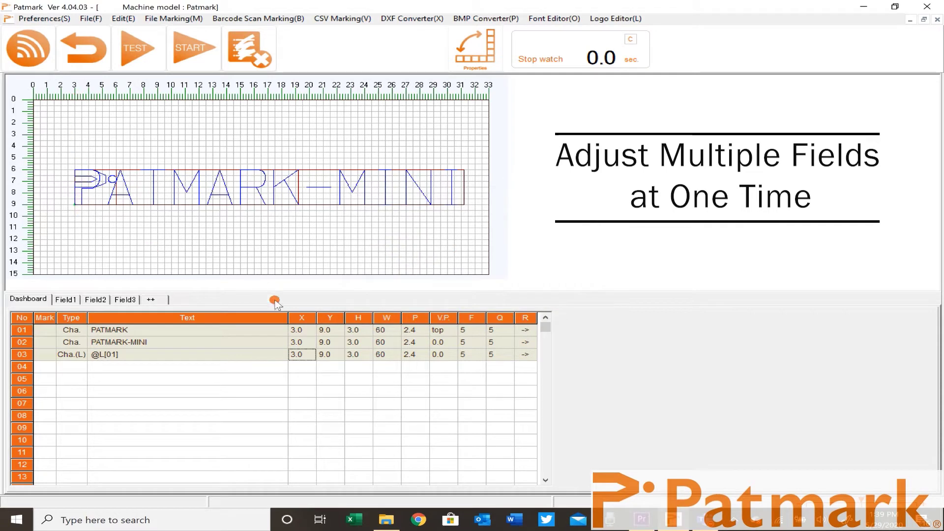
Set the force to 3 and the quality to 7 for all three selected fields.
left_click(476, 319)
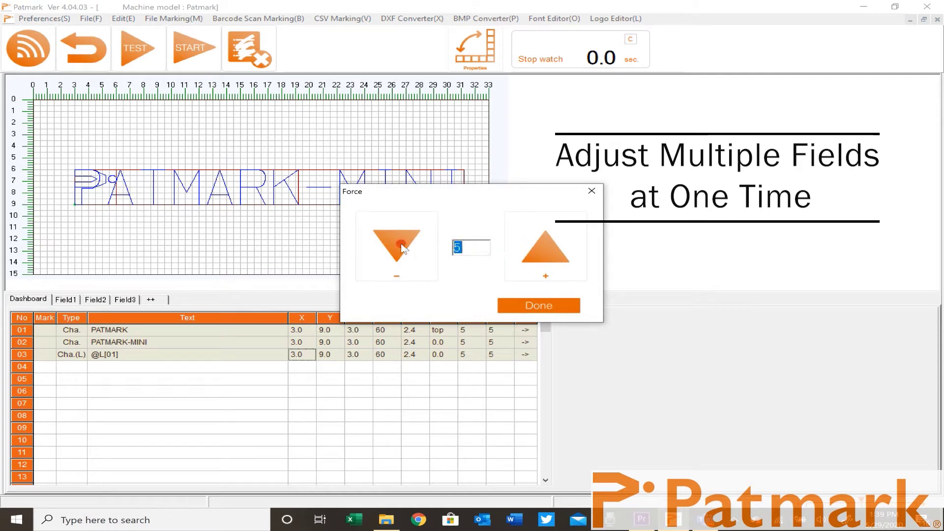
key("Return")
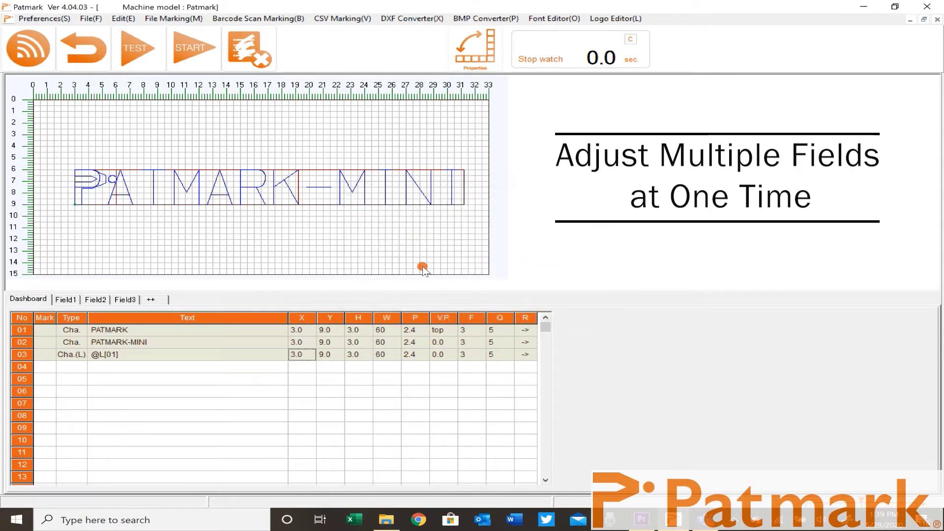
left_click(499, 318)
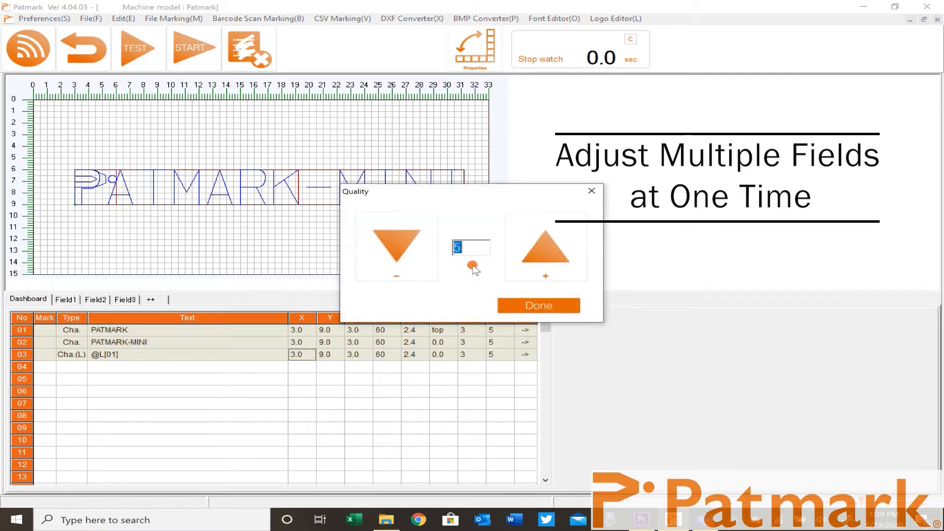
key("Return")
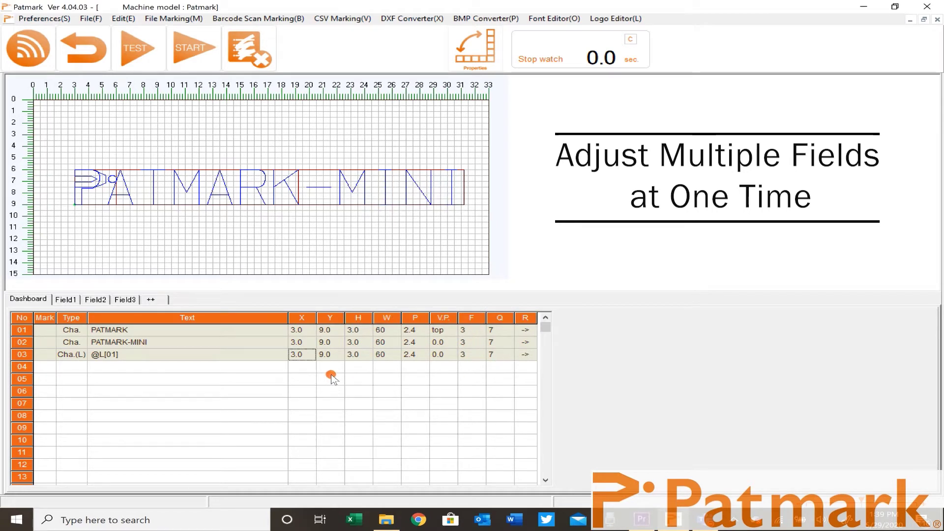
Set only the PATMARK field's Y position to 5 mm and its height to 5 mm.
left_click(302, 330)
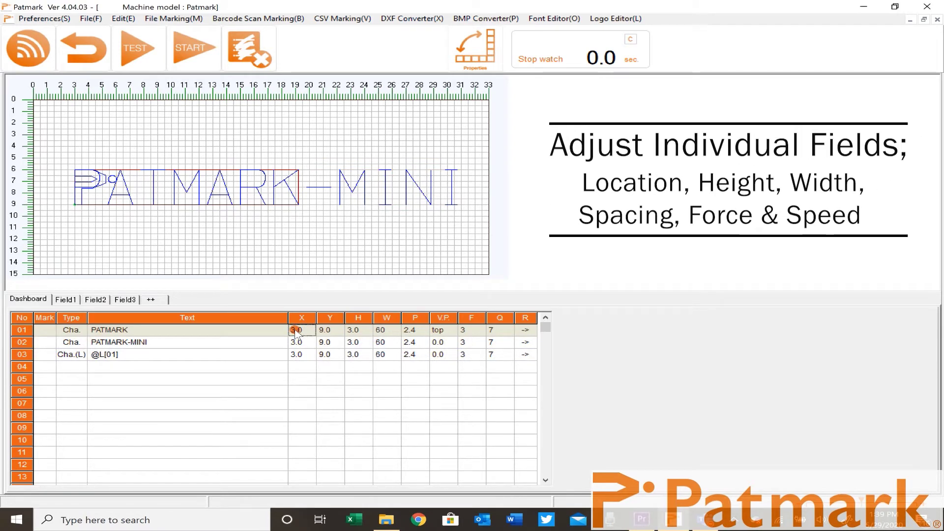
left_click(324, 330)
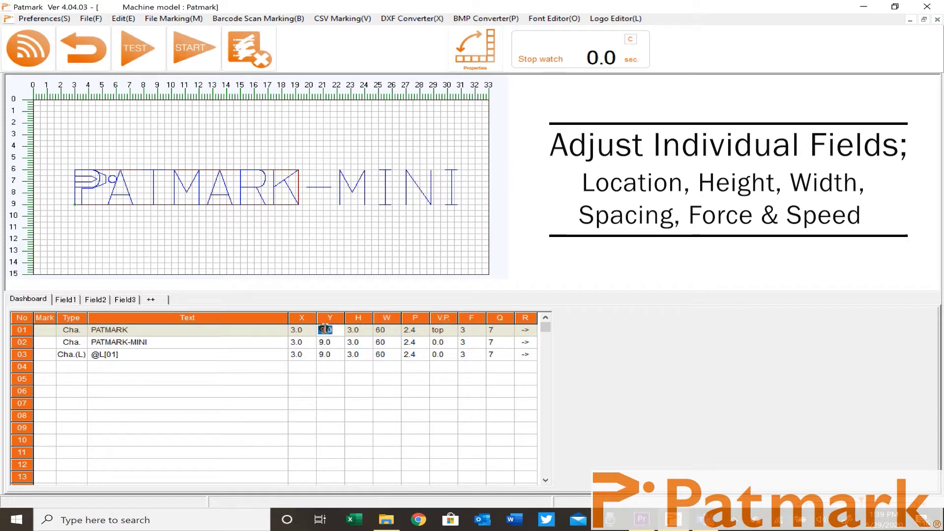
type("5")
key("Return")
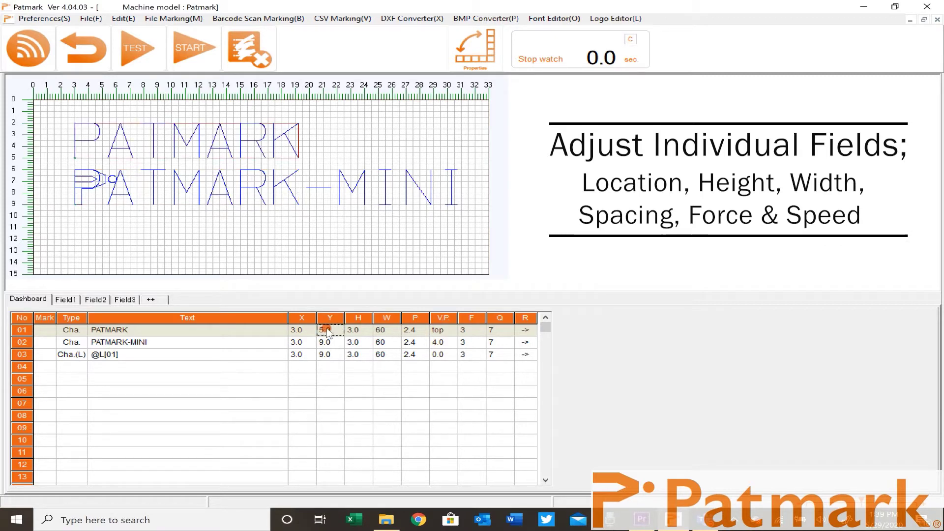
left_click(356, 330)
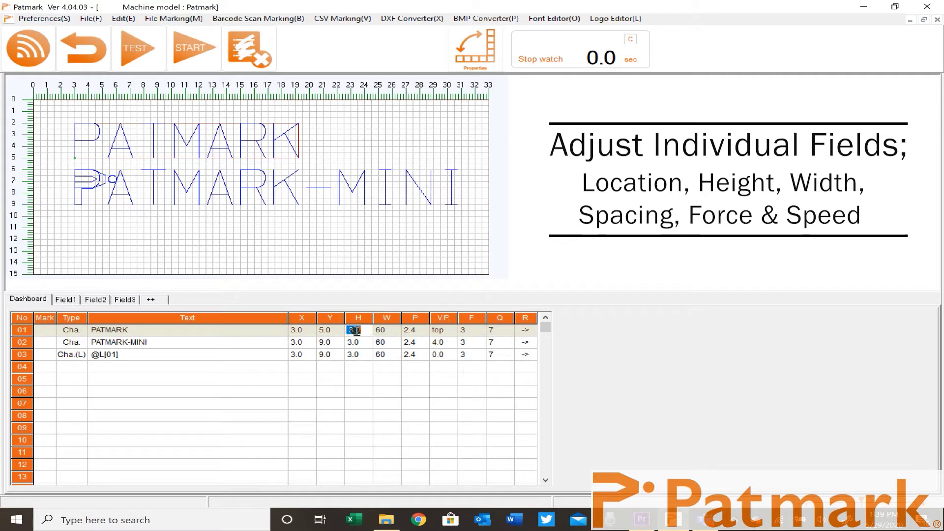
type("5")
key("Return")
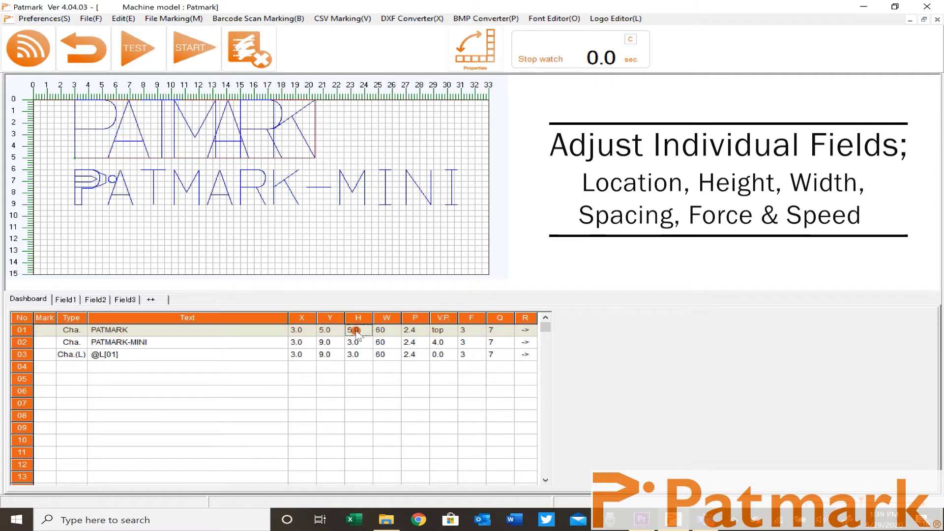
Set the PATMARK field's pitch to 4 mm and its quality to 5.
left_click(415, 331)
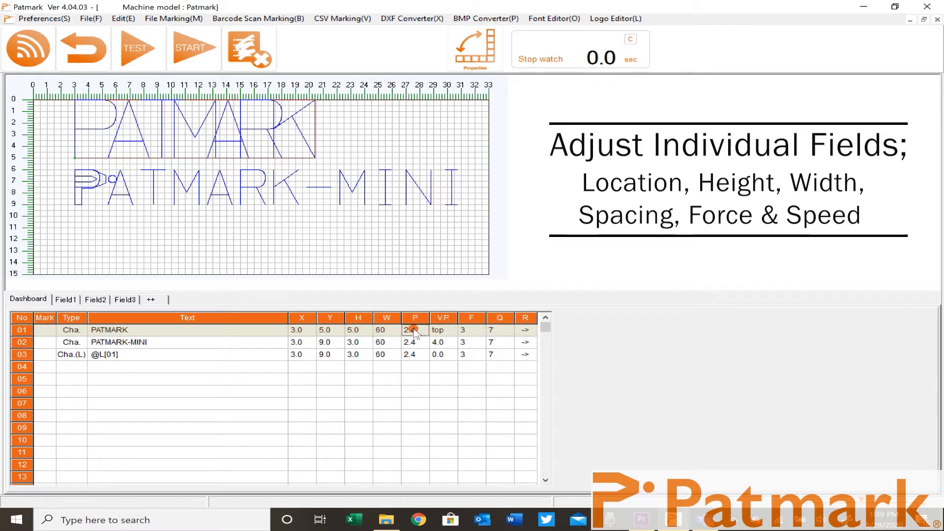
type("4")
key("Return")
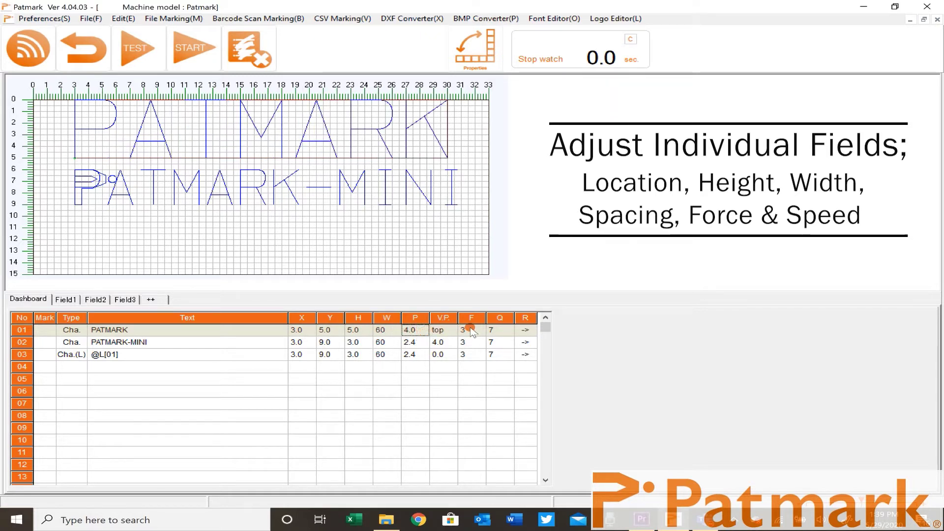
double_click(497, 330)
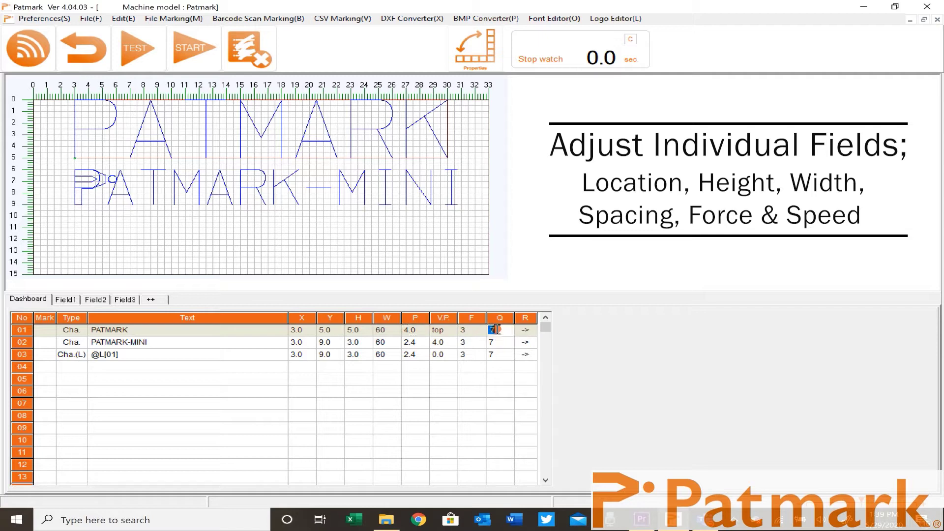
type("5")
key("Return")
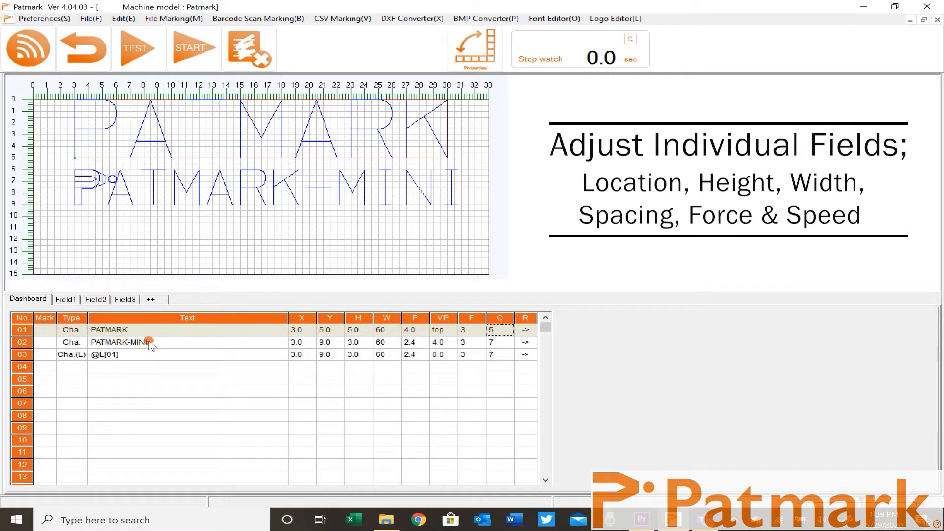
Move the PATMARK-MINI field to X 2.0 mm and Y 8.5 mm.
left_click(295, 343)
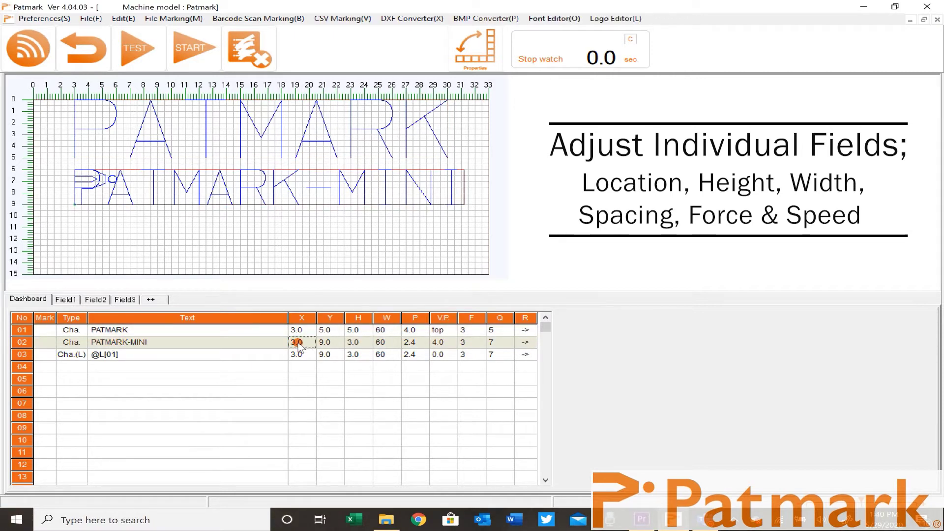
left_click(299, 342)
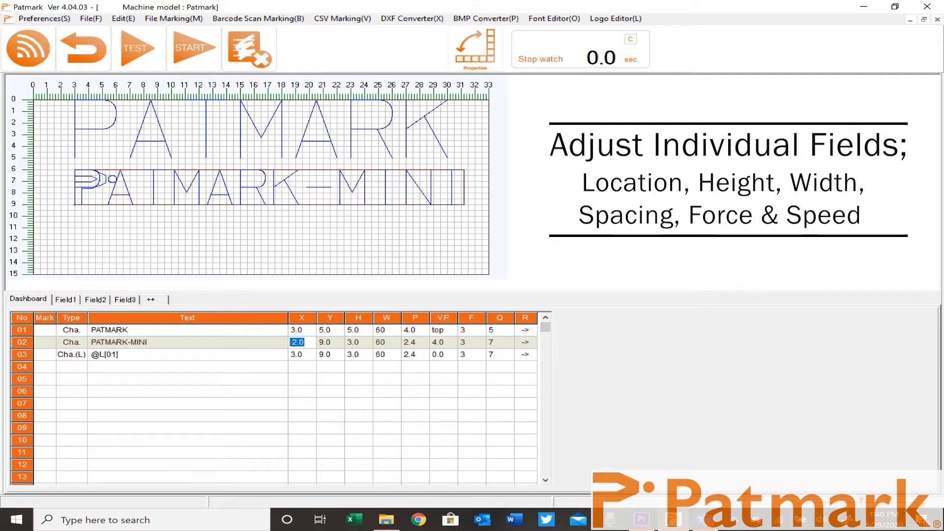
left_click(297, 343)
left_click(328, 343)
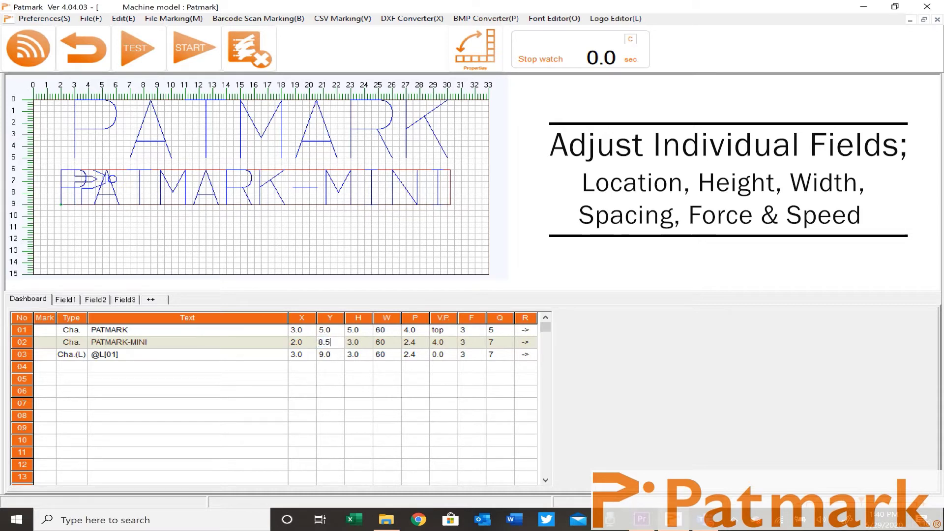
key("Return")
Set the PATMARK-MINI field's height to 2.5 mm and its width to 50%.
left_click(357, 342)
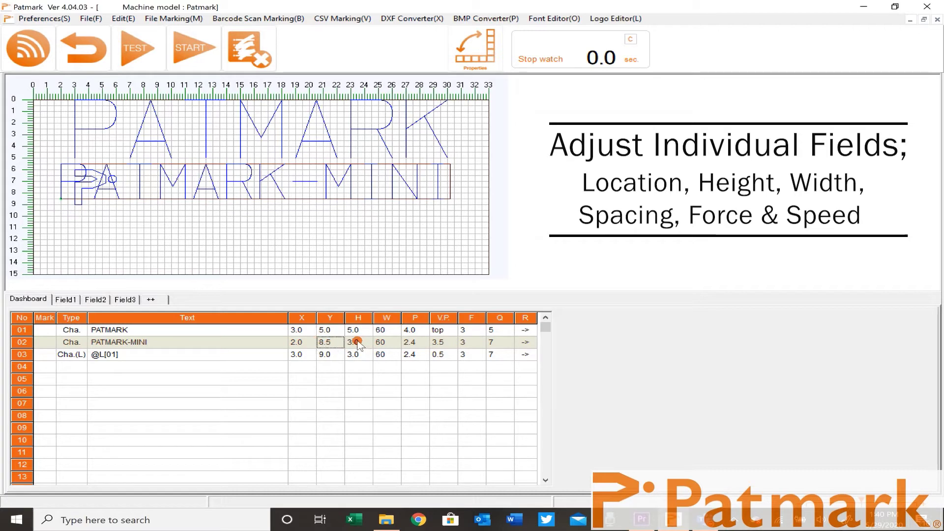
left_click(368, 348)
type("2.5")
key("Return")
left_click(380, 342)
left_click(386, 344)
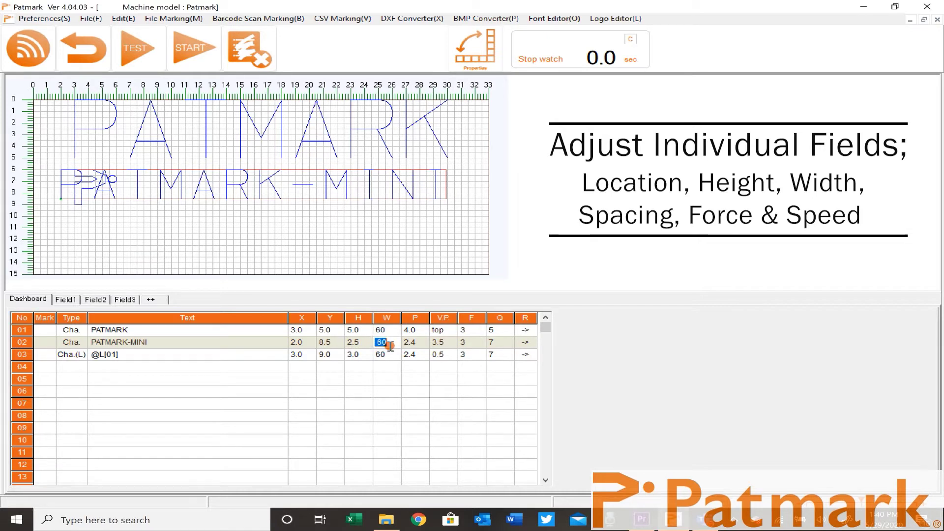
type("50")
key("Return")
Set the PATMARK-MINI field's force to 6.
left_click(413, 346)
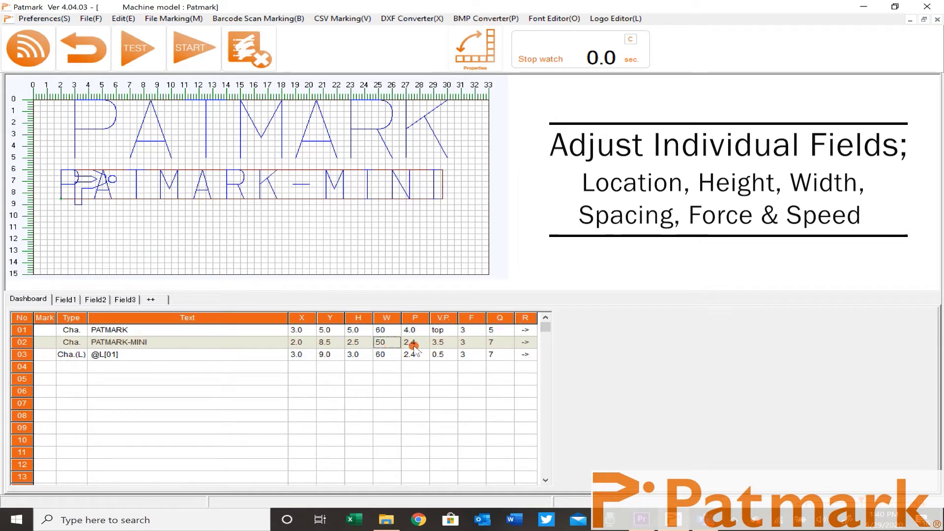
left_click(468, 344)
left_click(468, 345)
left_click(468, 343)
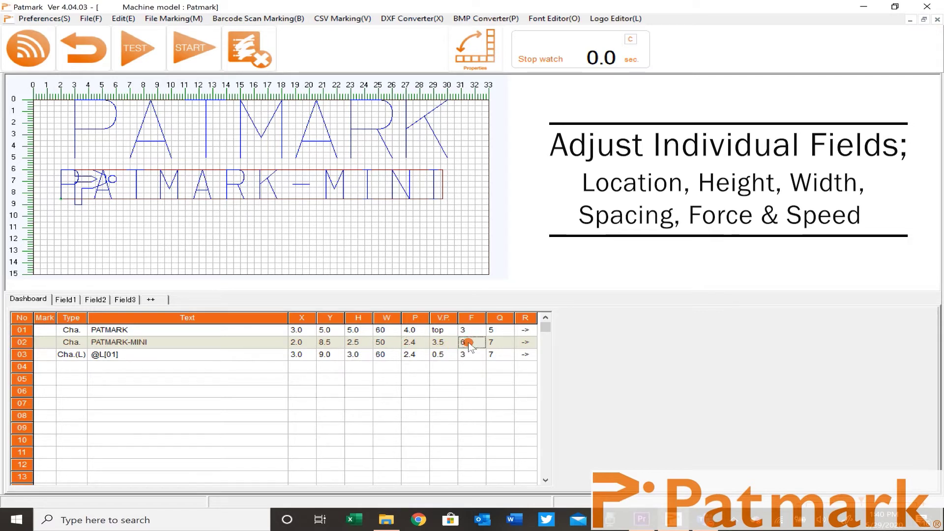
Set the PATMARK-MINI field's quality to 7 and reverse its direction to "<-".
left_click(491, 342)
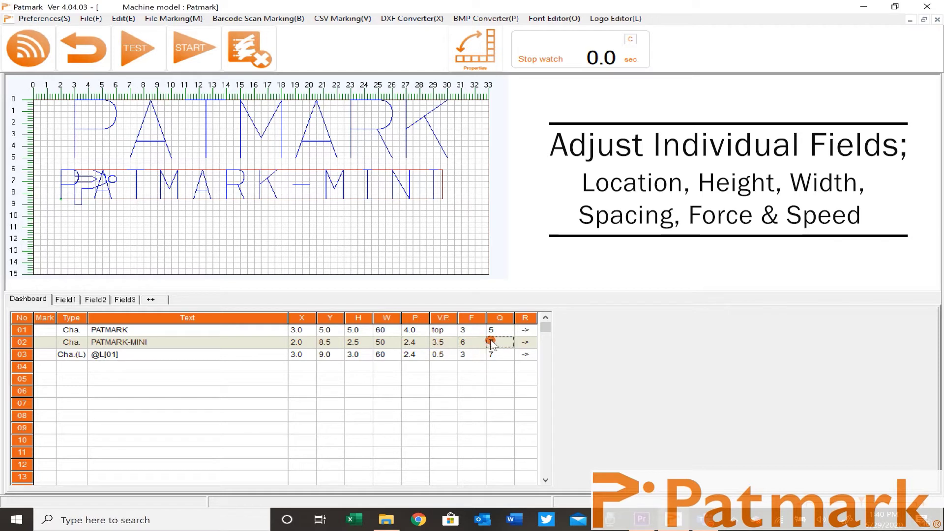
type("7")
left_click(527, 342)
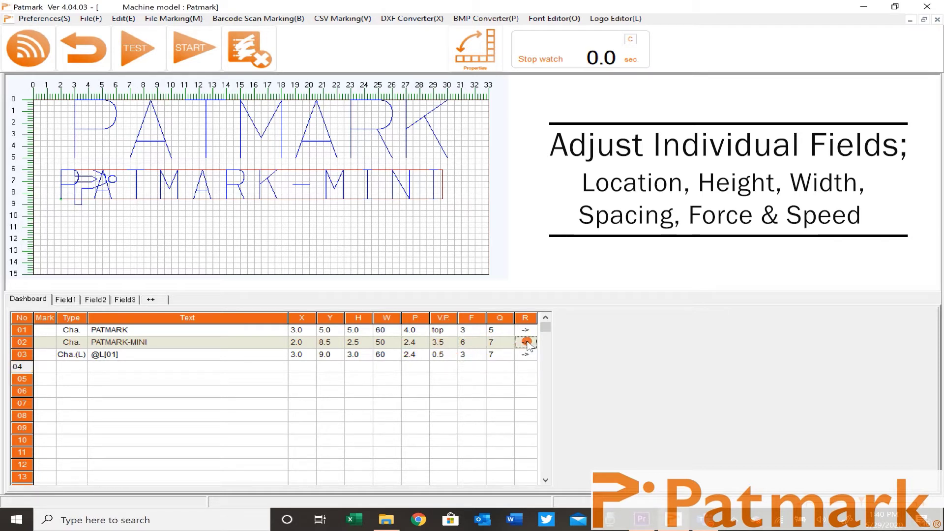
left_click(526, 341)
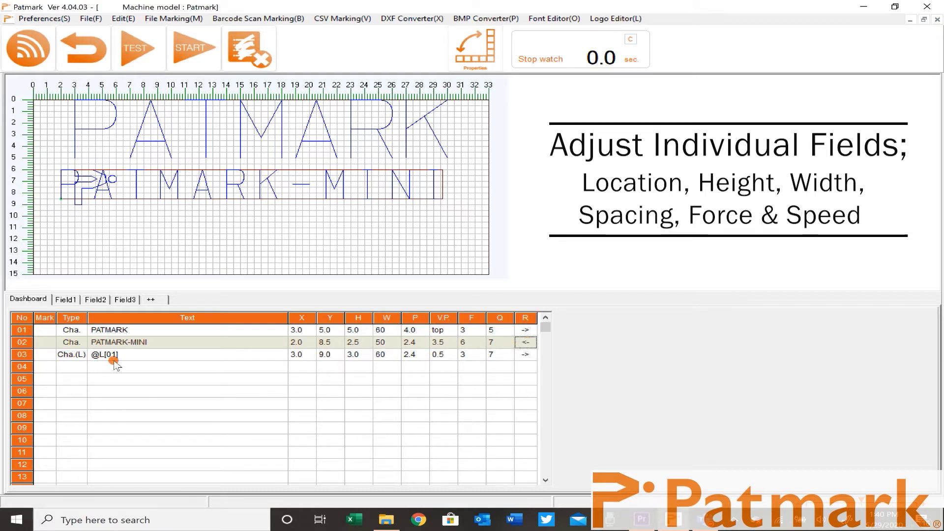
Move the @L[01] logo field to X 13.0 mm and Y 15.0 mm.
left_click(300, 355)
left_click(300, 355)
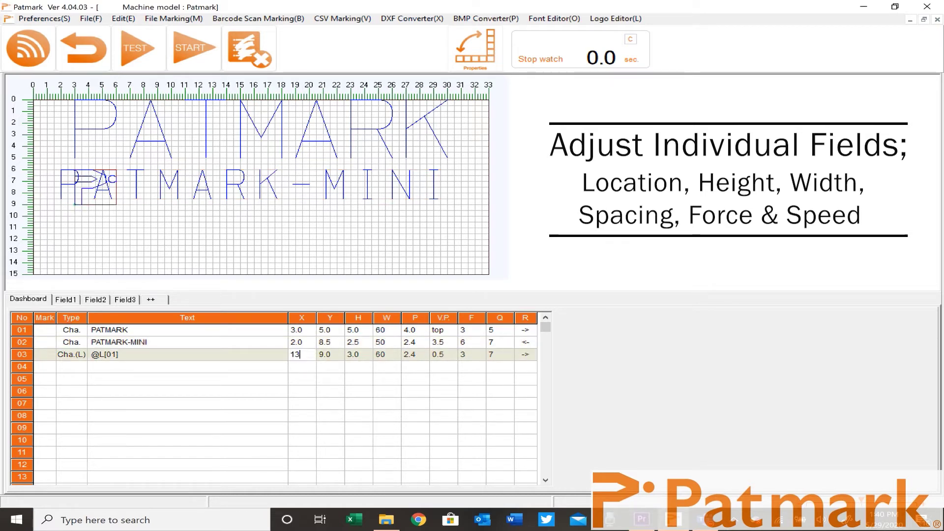
key("Return")
left_click(326, 355)
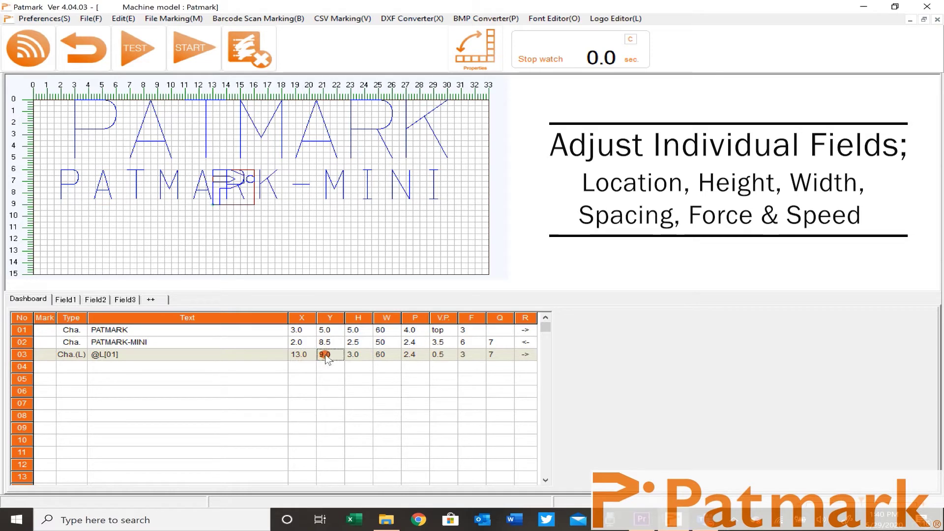
type("15")
key("Return")
Set the @L[01] logo field's height to 5 mm.
left_click(350, 355)
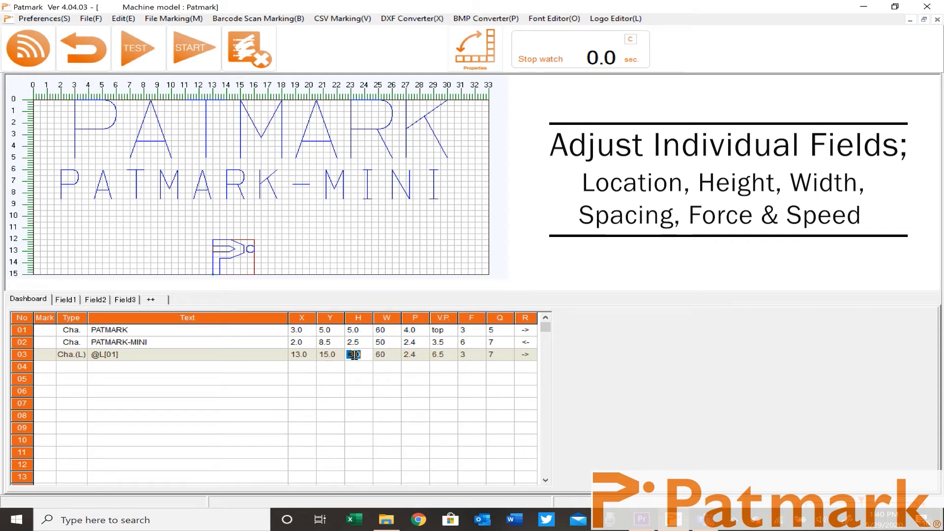
type("5")
key("Return")
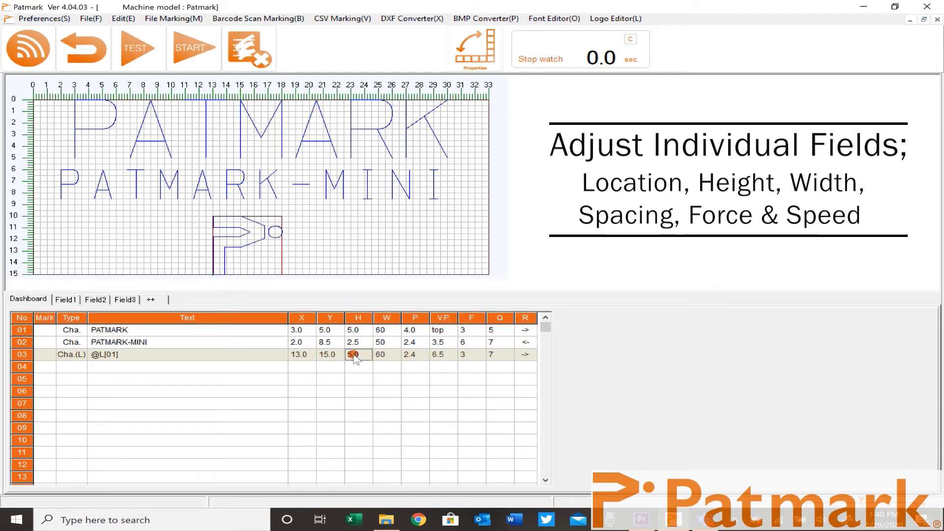
Set the @L[01] logo field's force to 5 and its quality to 9.
left_click(389, 355)
left_click_drag(388, 357, 464, 359)
left_click(466, 358)
left_click(465, 358)
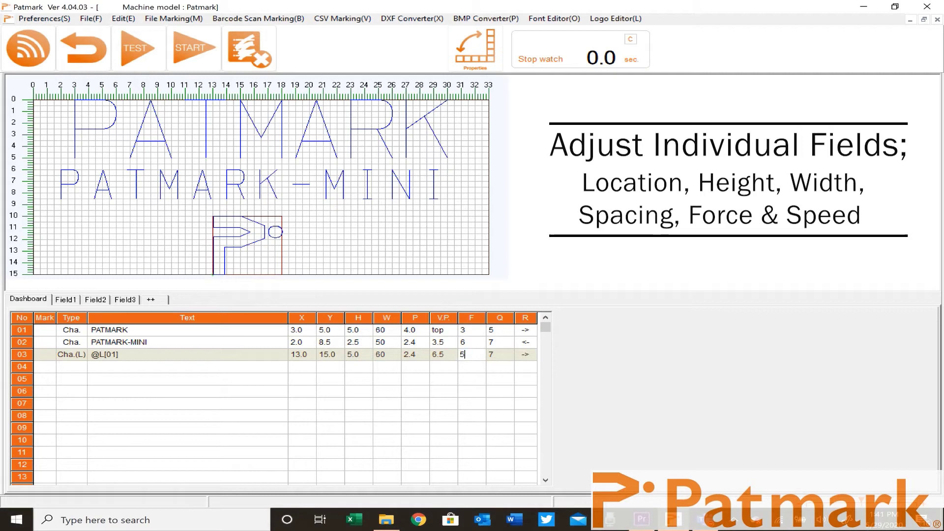
left_click(496, 356)
left_click(496, 356)
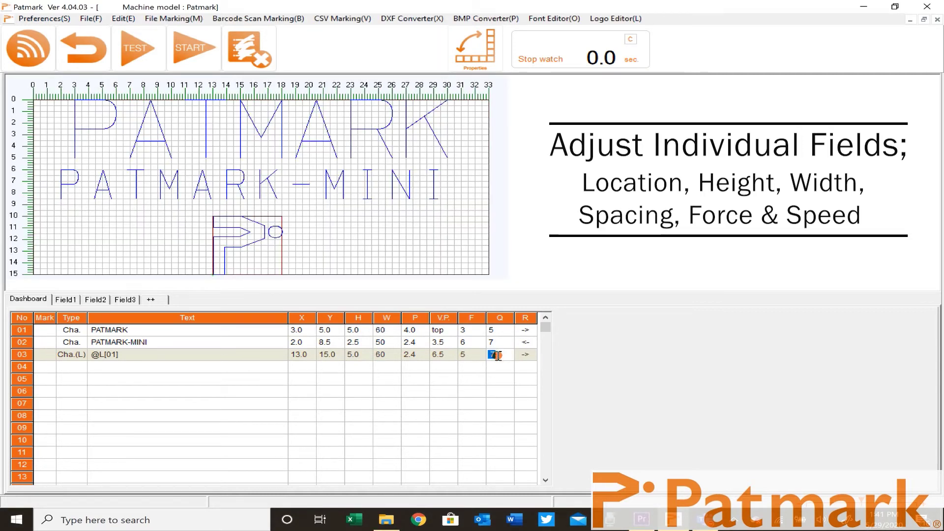
key("Return")
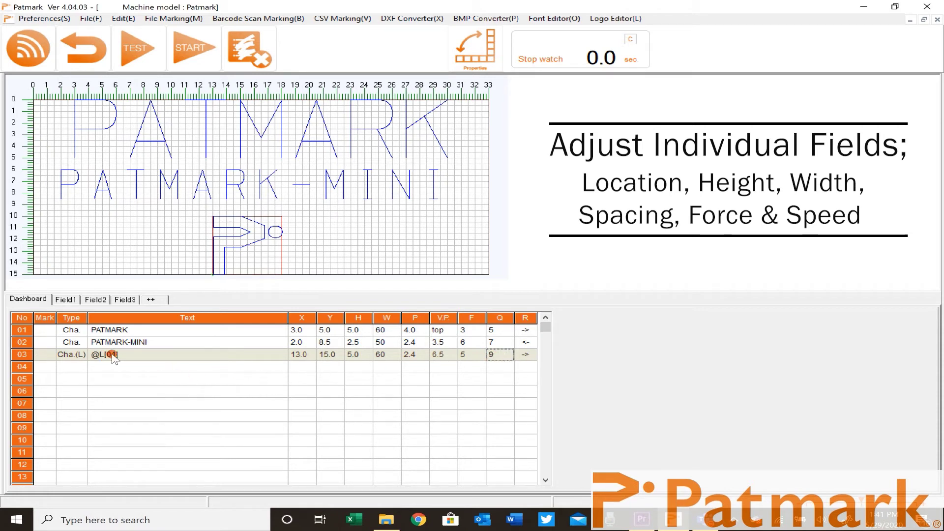
Append 12 to the PATMARK-MINI field's text so it reads PATMARK-MINI12.
left_click(145, 342)
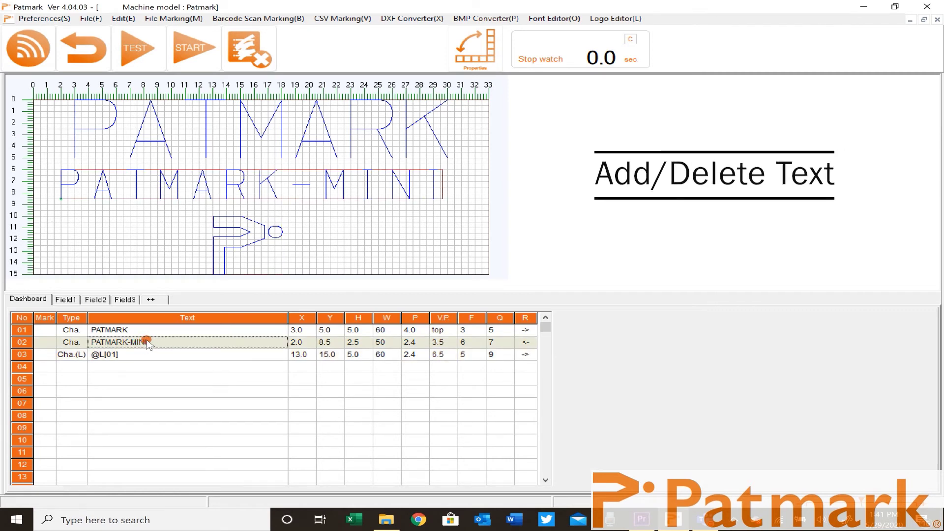
left_click(161, 344)
left_click(167, 346)
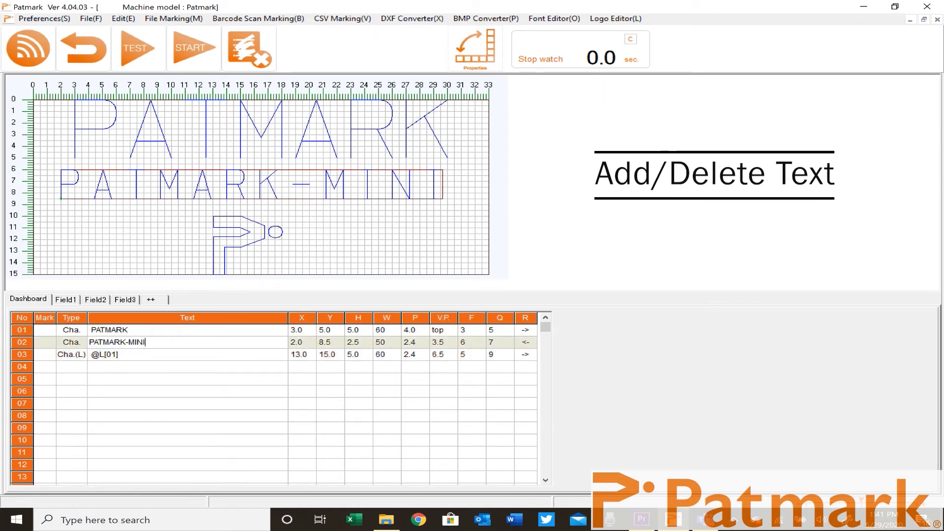
type("12")
key("Return")
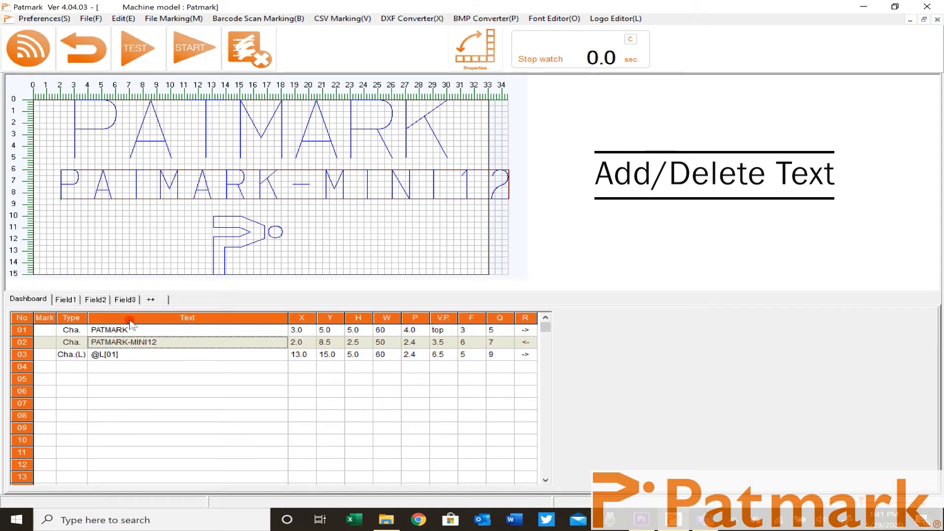
Delete the trailing 12 from the second field's text, leaving PATMARK-MINI.
double_click(161, 343)
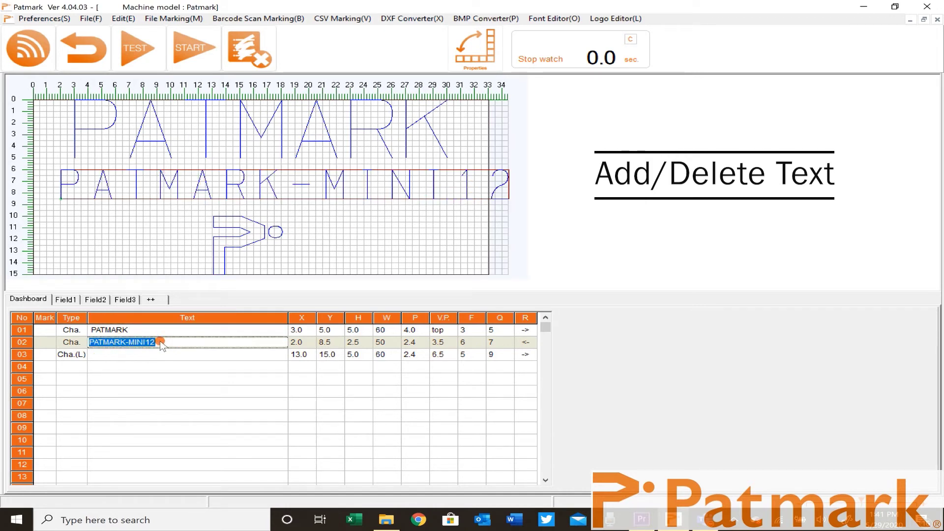
left_click(161, 342)
key("BackSpace")
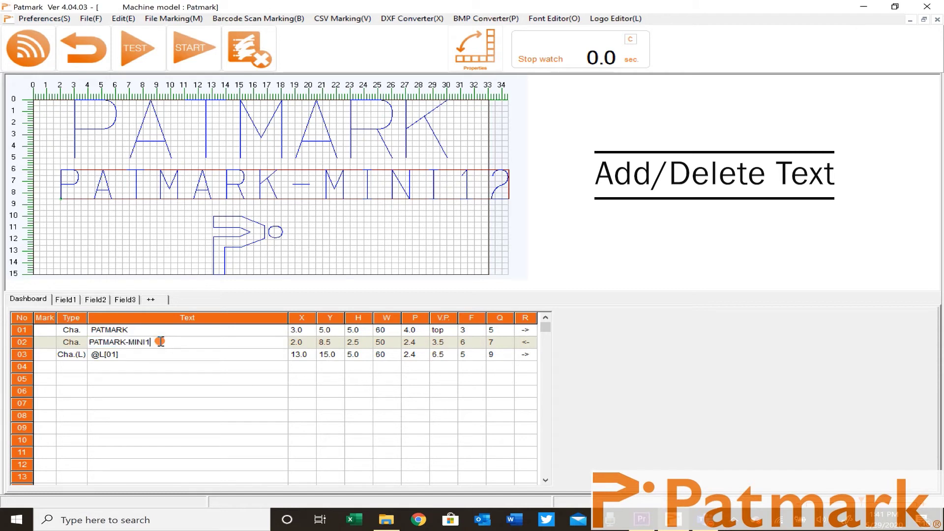
key("BackSpace")
key("Return")
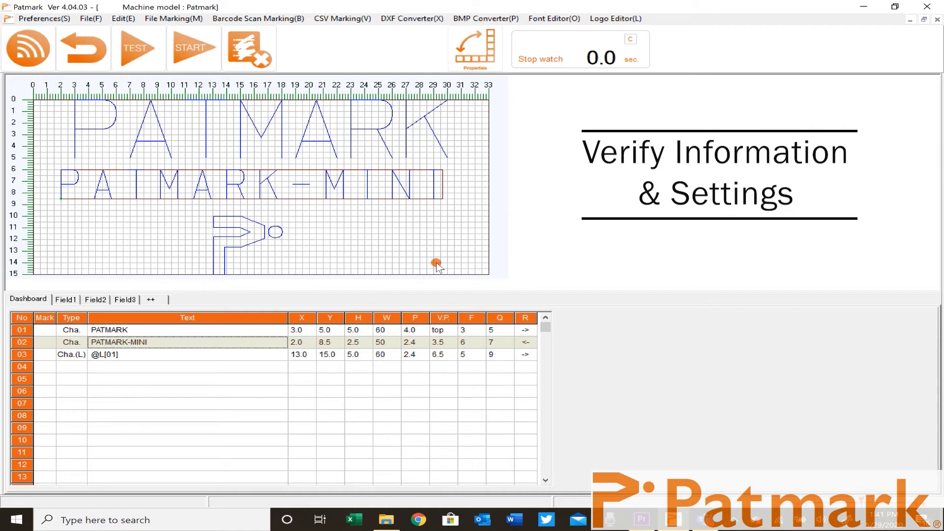
Start marking the three-field layout and acknowledge the marking head instruction.
left_click(197, 54)
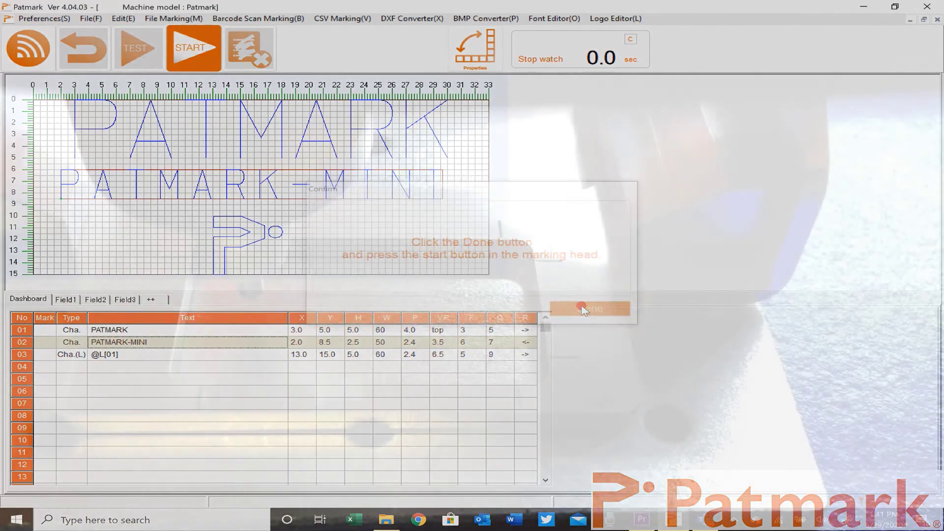
left_click(585, 309)
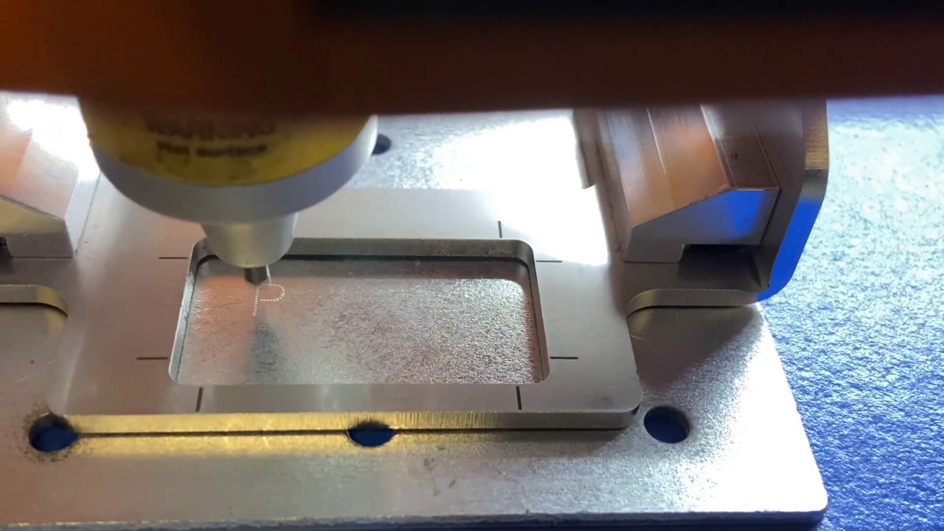